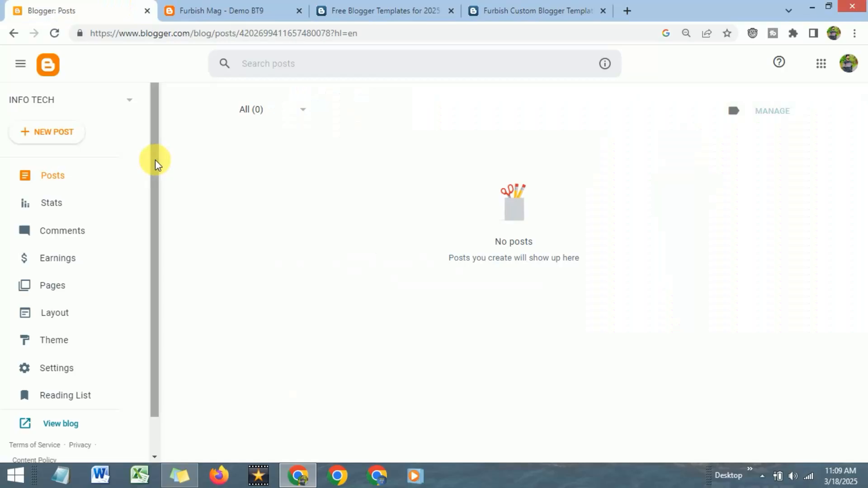
scroll(155, 159, "down", 1)
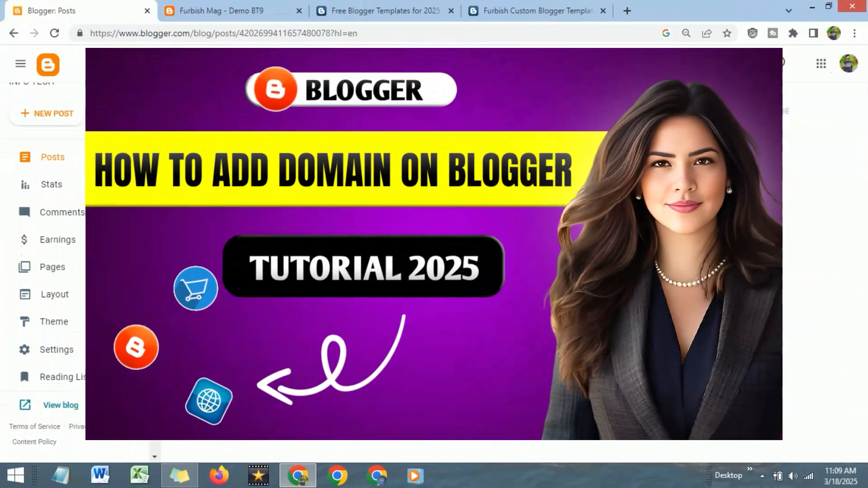
scroll(77, 267, "down", 1)
scroll(153, 236, "up", 1)
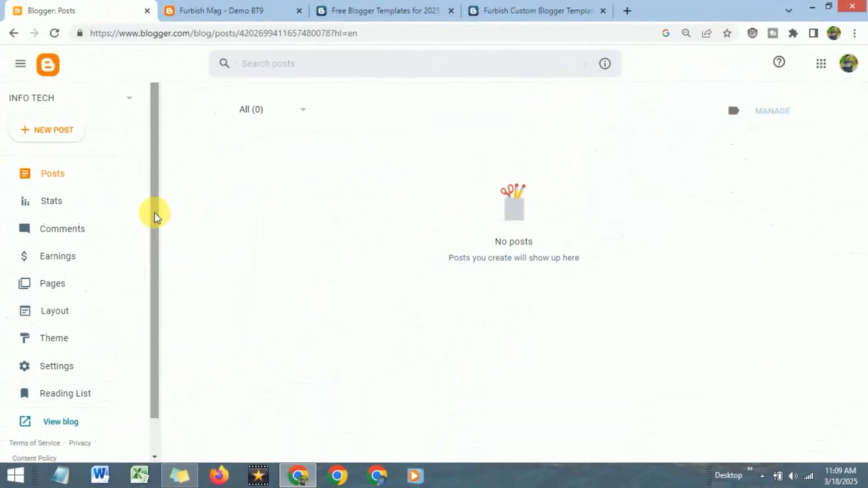
Review the Furbish Mag demo blog's layout, from the header down through its post sections.
left_click(223, 12)
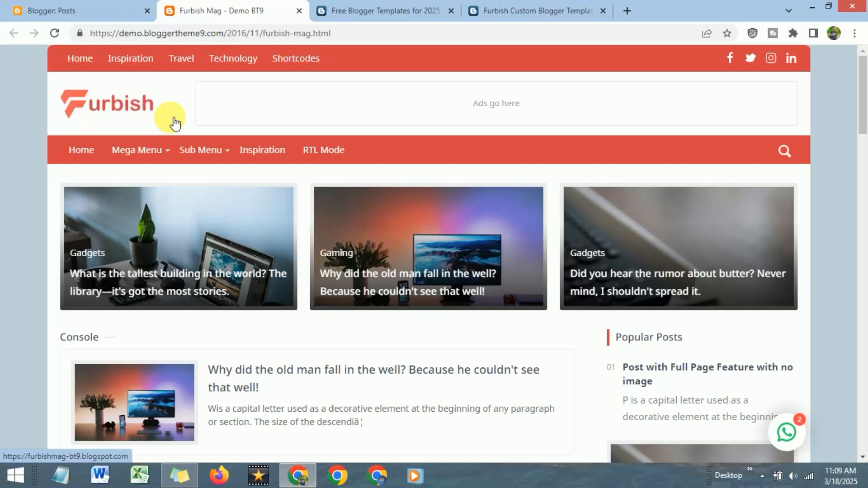
left_click(116, 10)
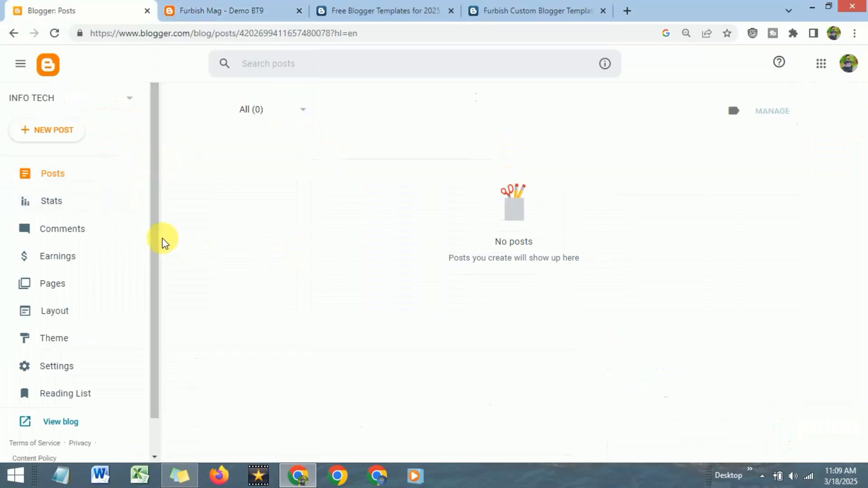
left_click_drag(157, 240, 159, 266)
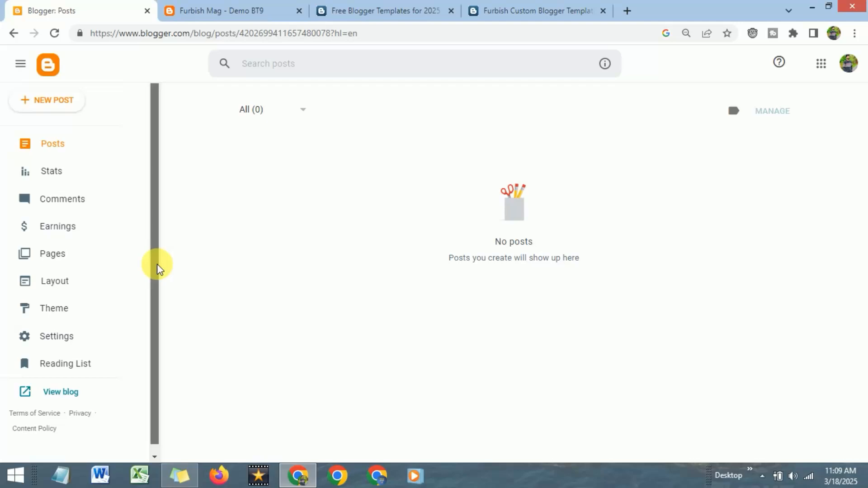
left_click(219, 6)
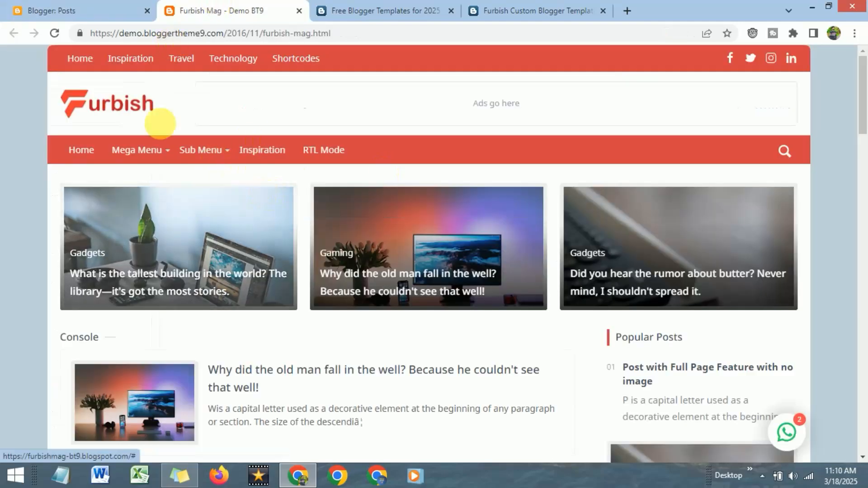
scroll(155, 120, "down", 10)
scroll(173, 159, "up", 8)
scroll(172, 159, "up", 3)
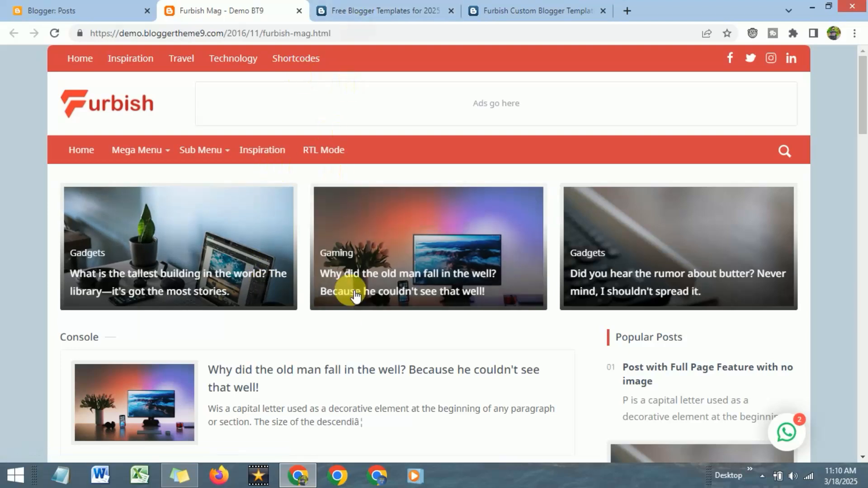
Browse the free Blogger templates on the bloggertheme9.com home page, then close that page.
left_click(340, 9)
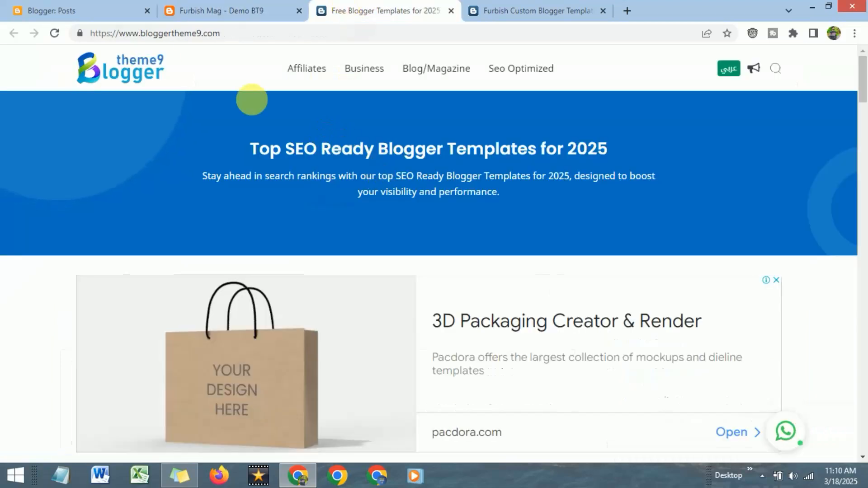
left_click(267, 33)
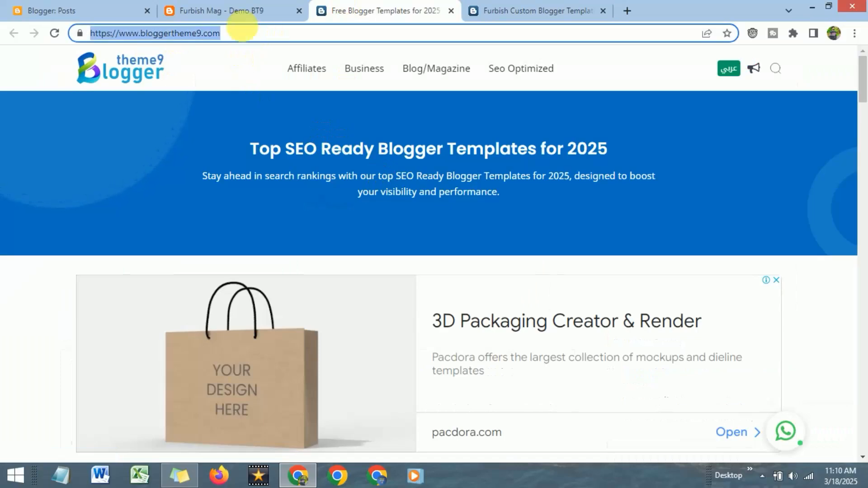
left_click(234, 69)
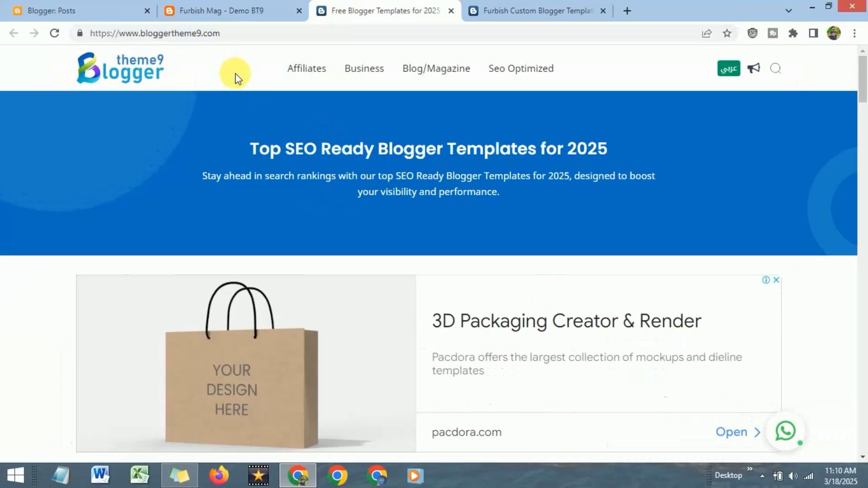
scroll(449, 80, "down", 4)
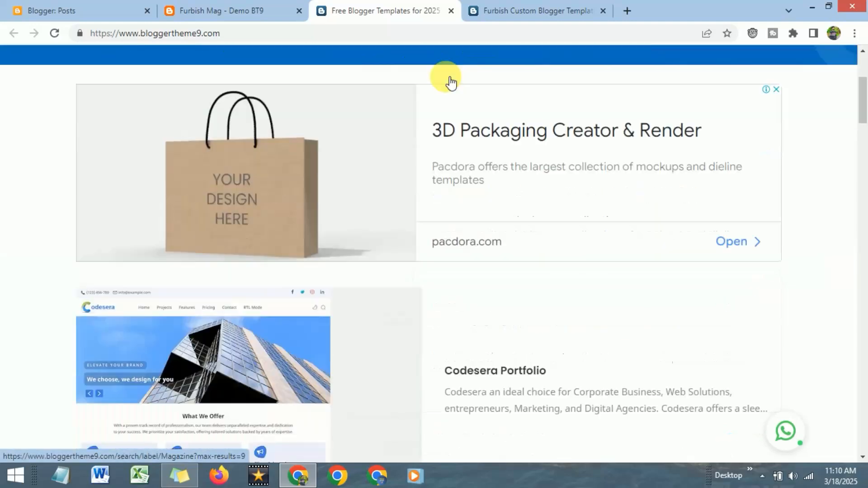
scroll(450, 78, "up", 4)
scroll(519, 69, "down", 7)
scroll(485, 88, "down", 7)
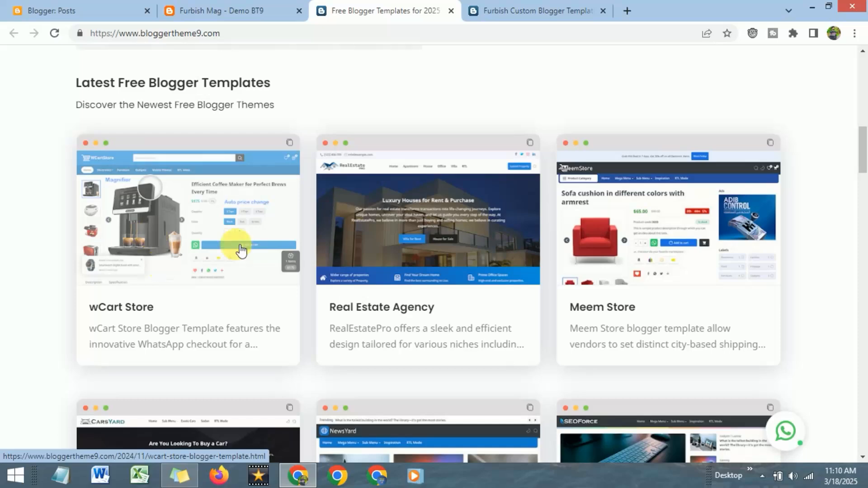
left_click(451, 11)
Examine the Furbish Custom Blogger Template page and compare its free, $25 and $30 options.
scroll(166, 182, "up", 5)
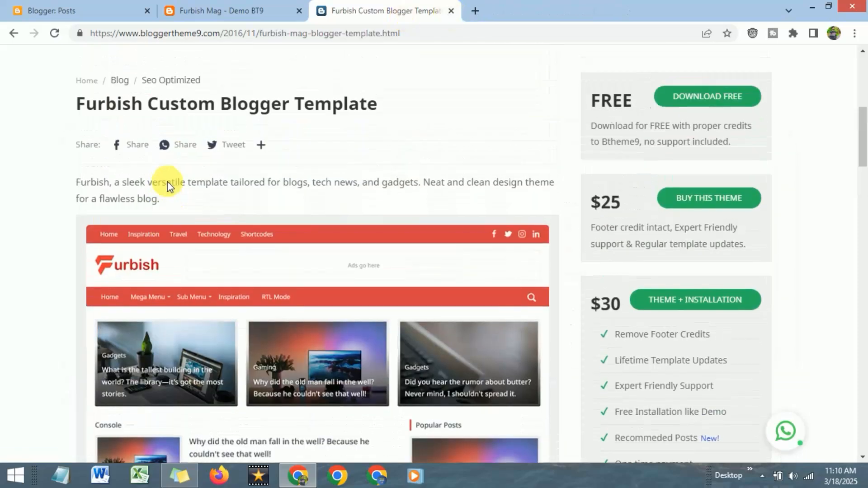
scroll(447, 231, "down", 3)
scroll(446, 228, "up", 4)
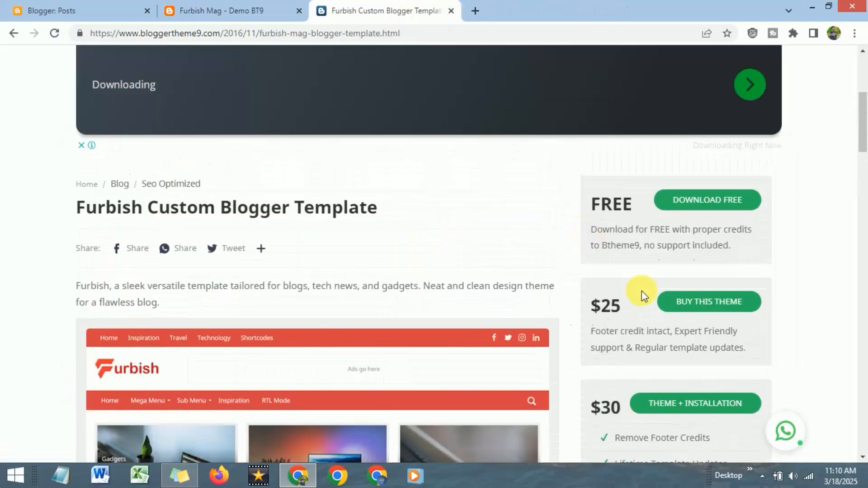
scroll(643, 318, "down", 1)
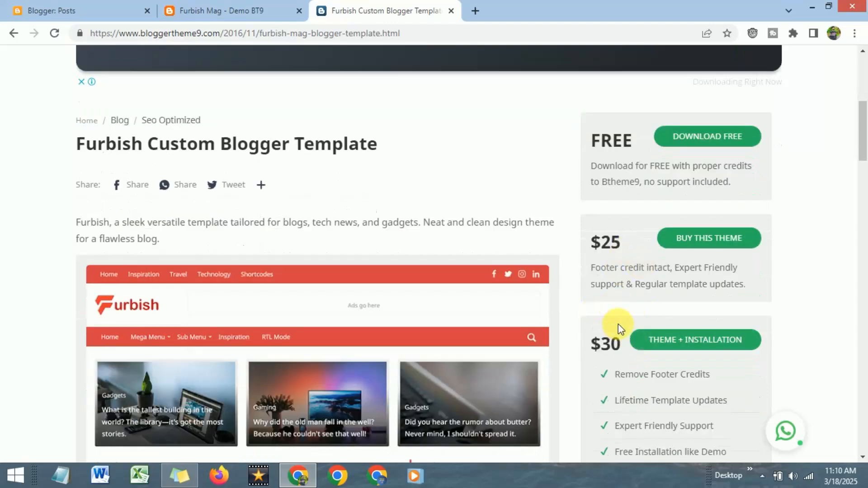
scroll(616, 325, "up", 2)
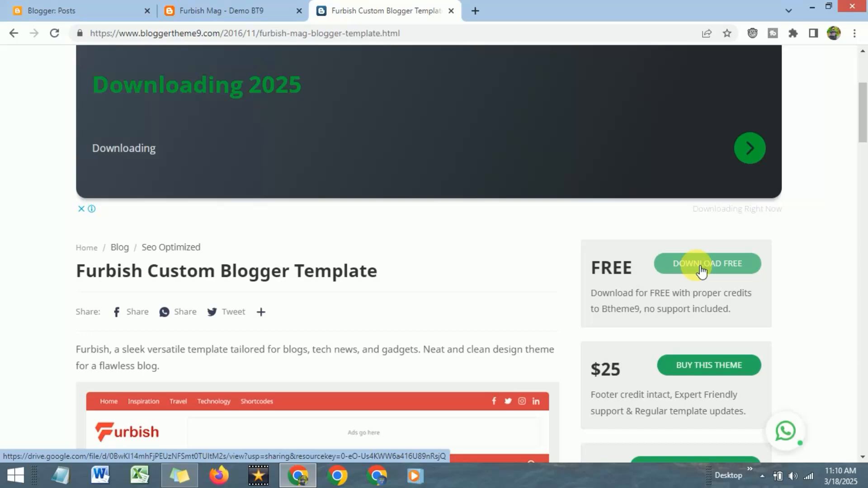
scroll(656, 294, "down", 2)
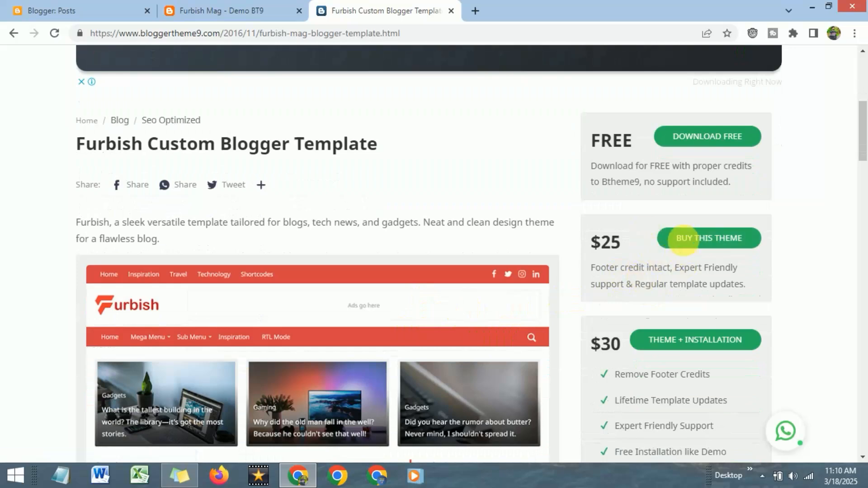
scroll(679, 237, "up", 1)
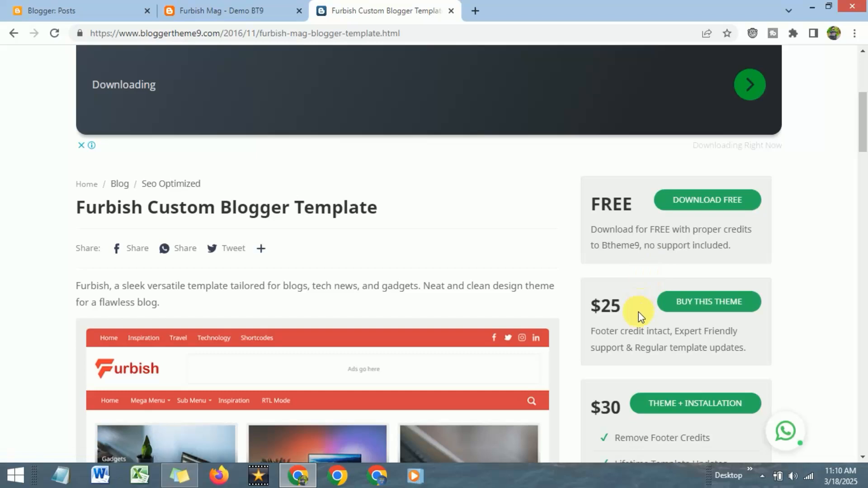
scroll(665, 227, "up", 1)
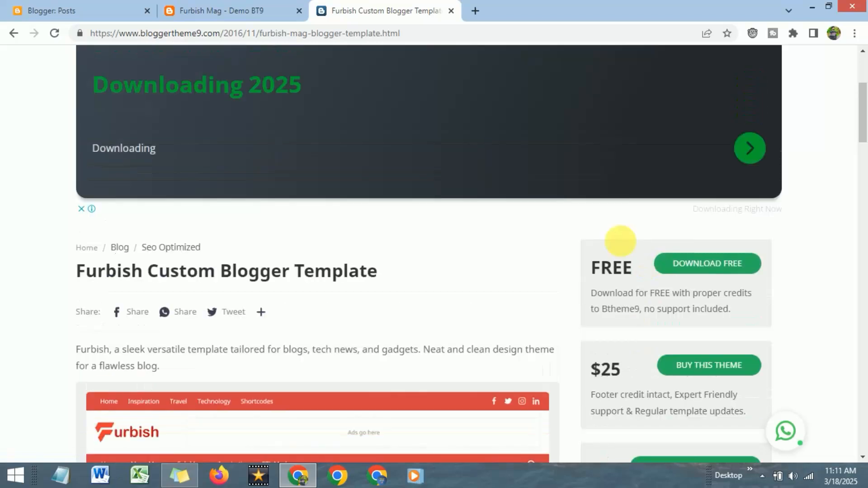
Open the free download of the Furbish template and close the leftover demo and template pages.
left_click(691, 267)
left_click(299, 10)
left_click(298, 10)
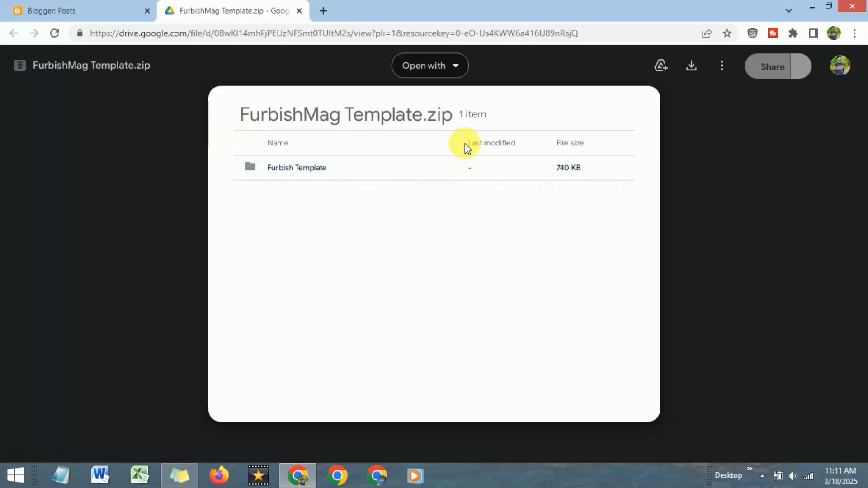
Download FurbishMag Template.zip from Google Drive and show the downloaded file in its folder.
left_click(693, 68)
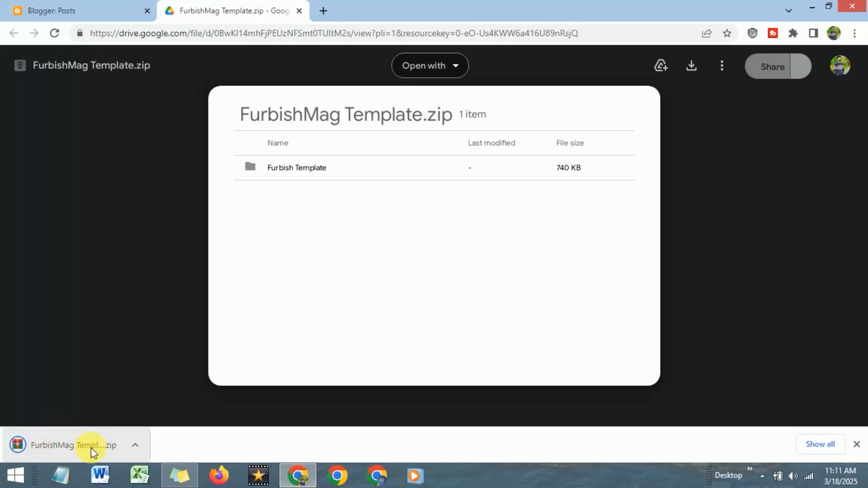
left_click(137, 448)
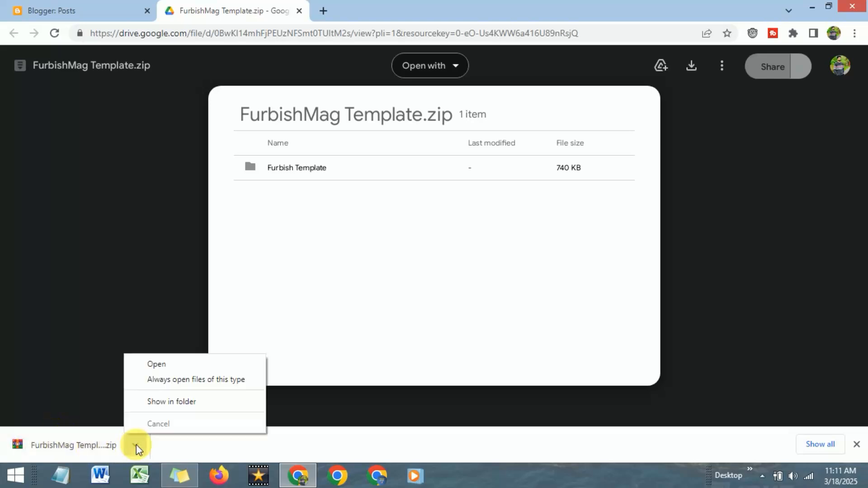
left_click(163, 403)
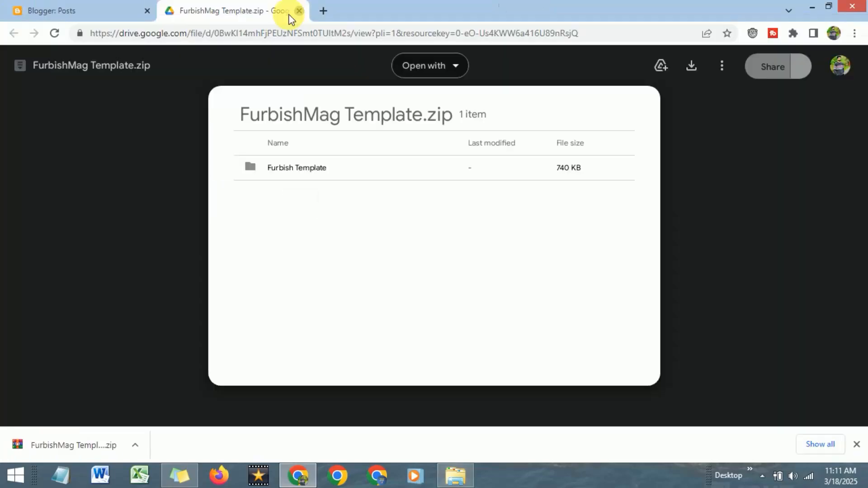
Close the Google Drive page and open the INFO TECH blog's Theme page in Blogger.
left_click(299, 11)
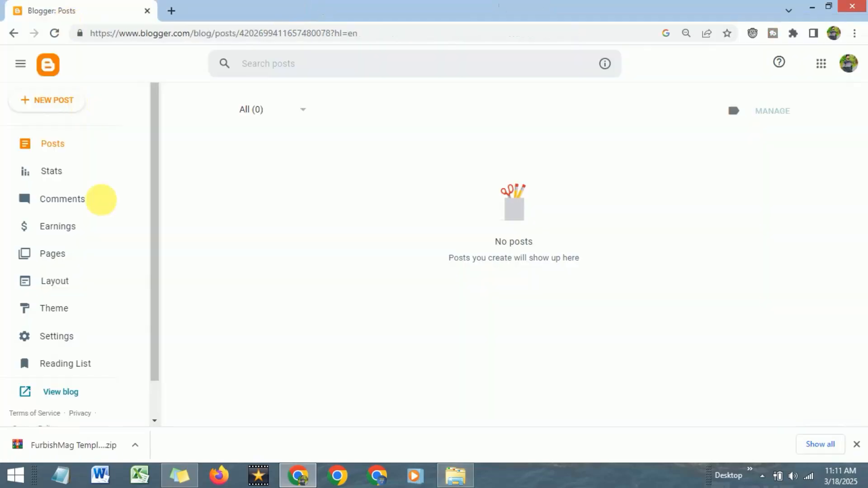
left_click(60, 309)
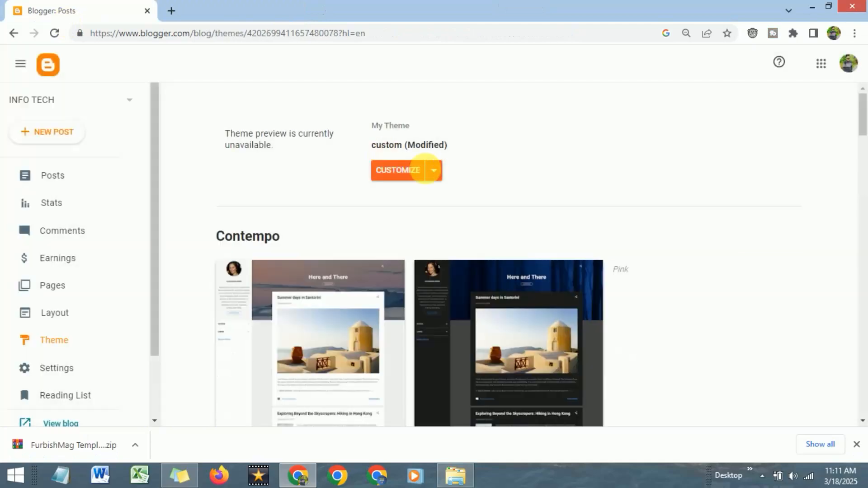
left_click(433, 170)
left_click(310, 202)
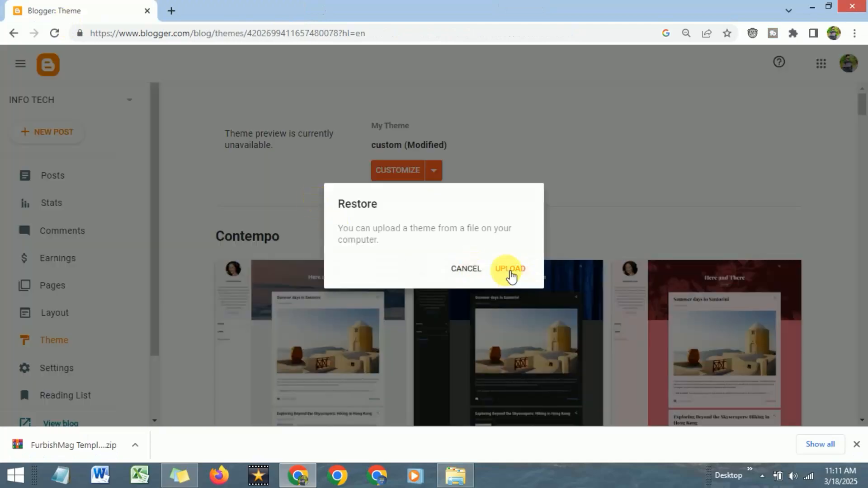
left_click(466, 270)
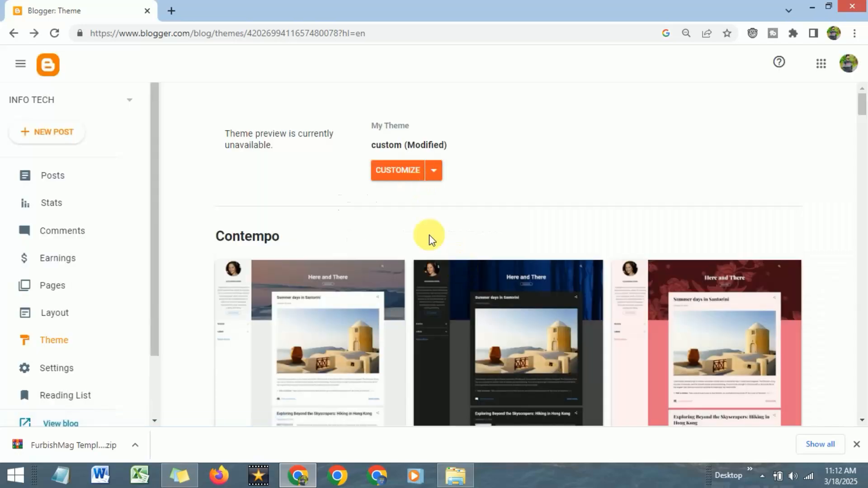
Switch to File Explorer and extract the FurbishMag Template archive into its own folder in Downloads.
left_click(455, 476)
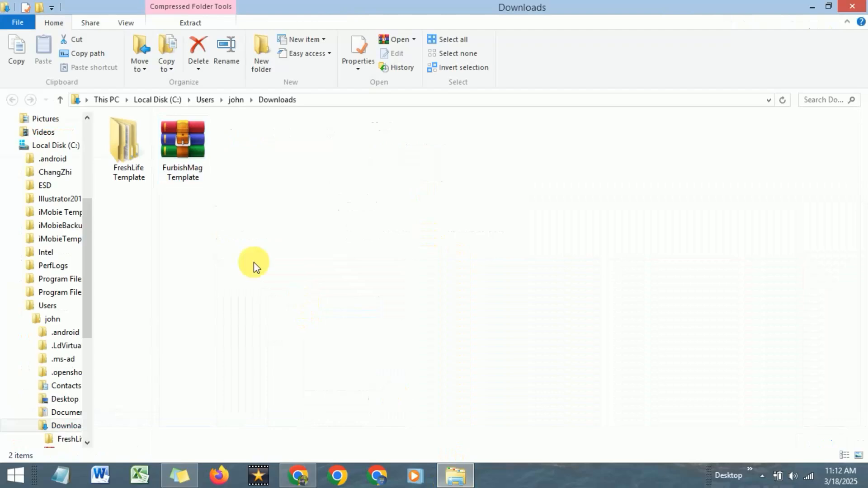
left_click(186, 168)
right_click(186, 162)
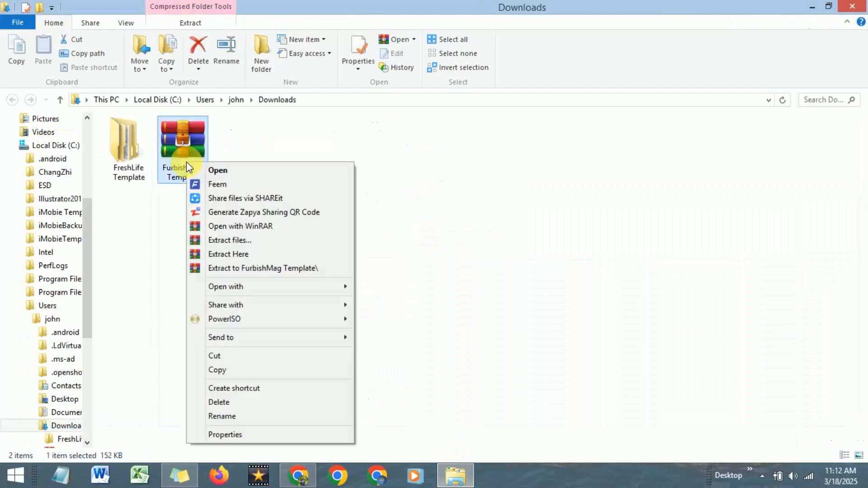
left_click(223, 243)
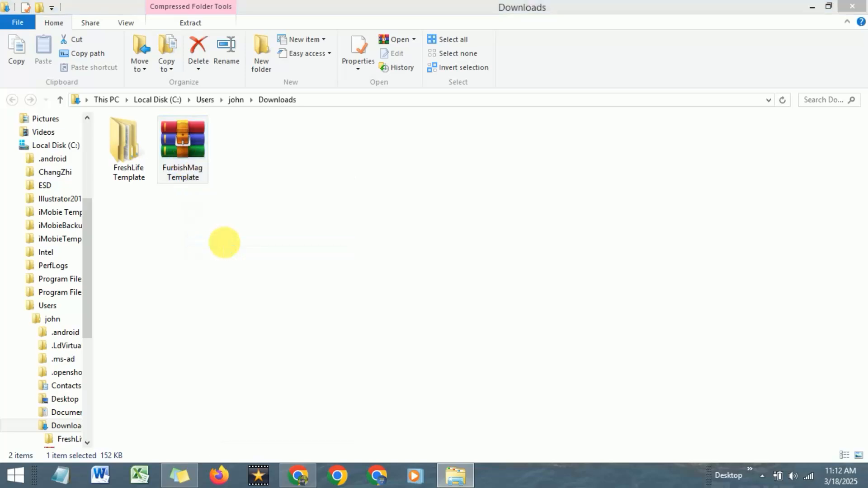
left_click(470, 364)
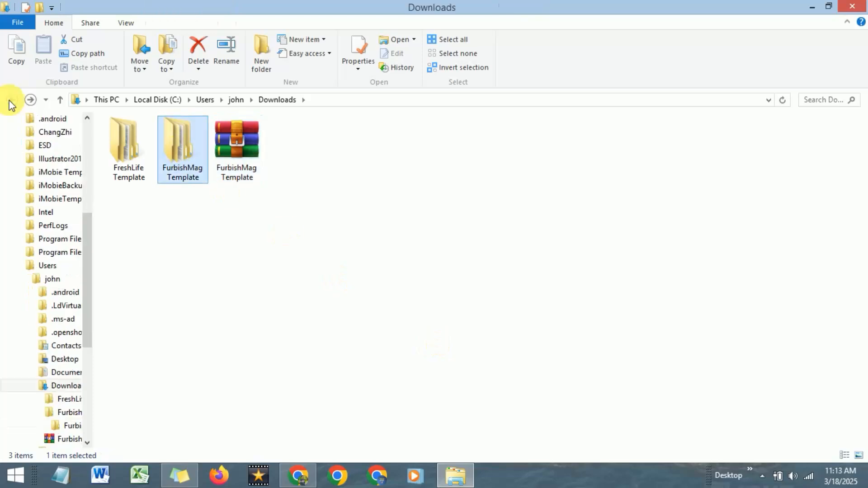
left_click(187, 213)
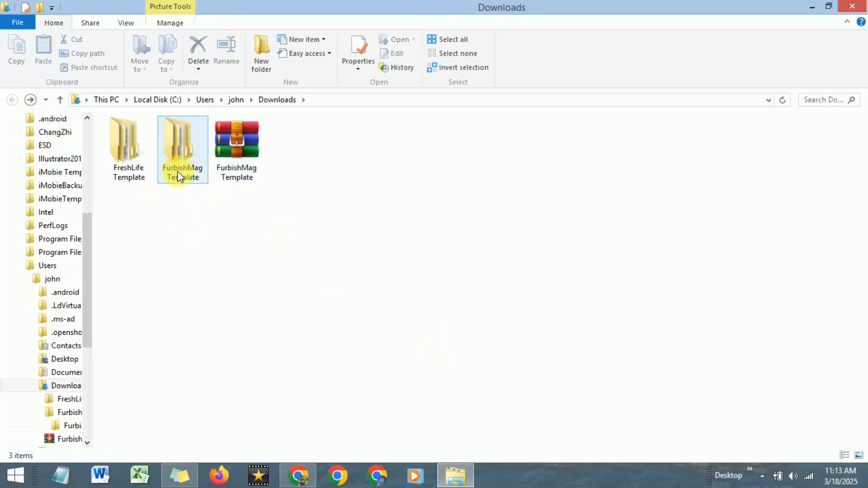
Switch back to Blogger in Chrome and open the blog's current theme for HTML editing.
left_click(299, 476)
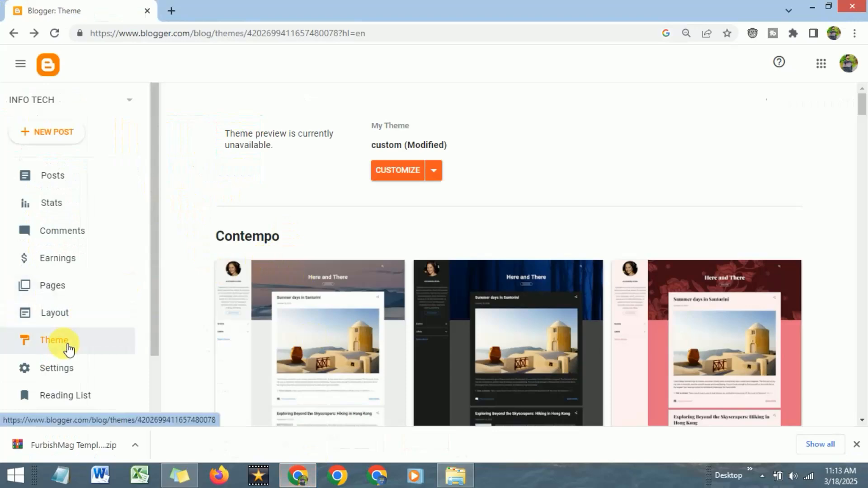
left_click(435, 173)
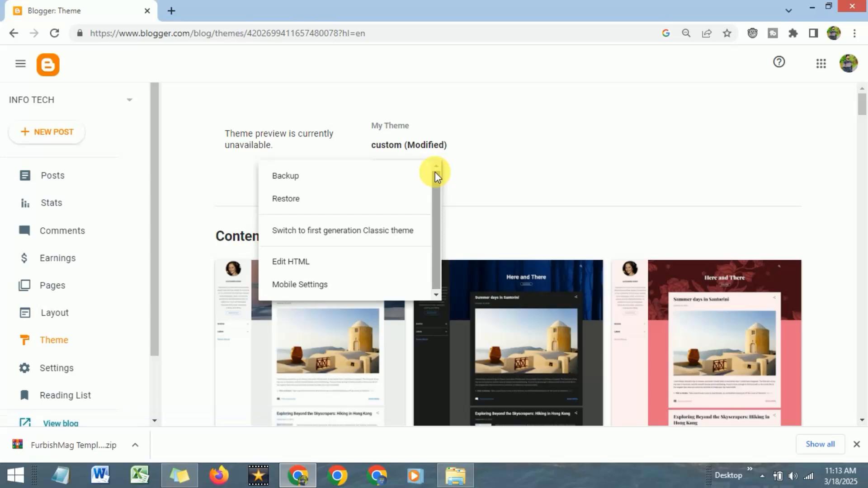
left_click(295, 273)
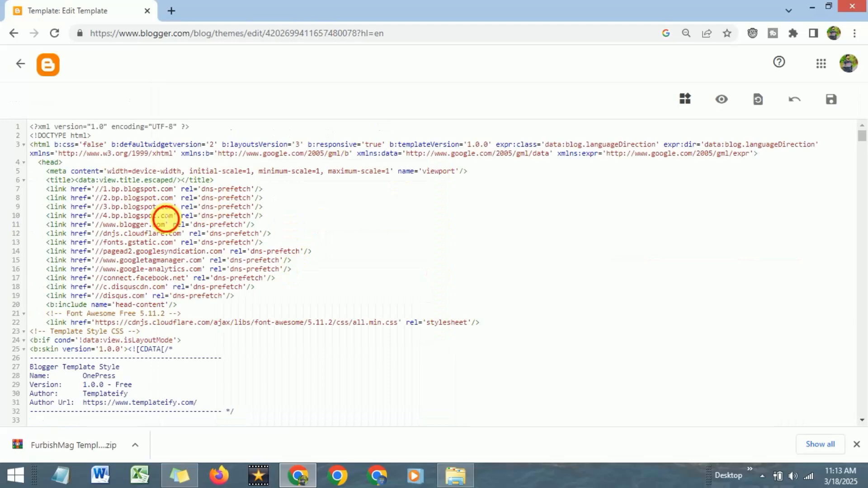
Delete all of the existing theme code in the Blogger HTML editor.
left_click_drag(145, 202, 199, 249)
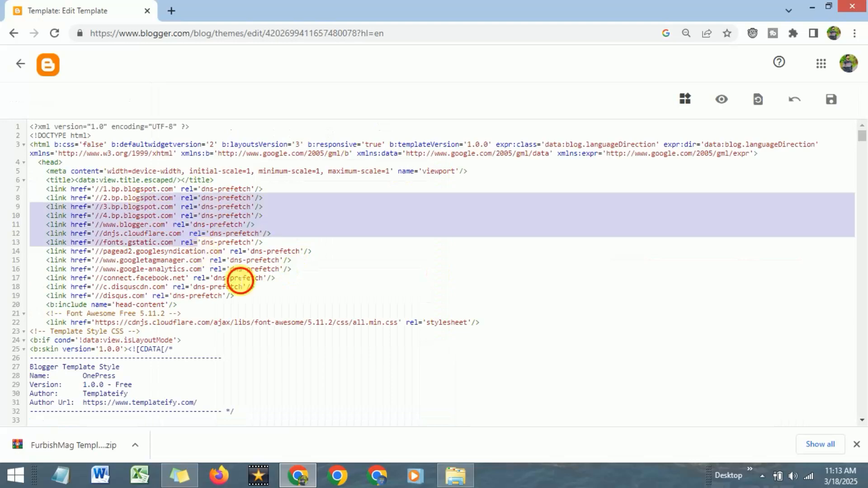
left_click(232, 277)
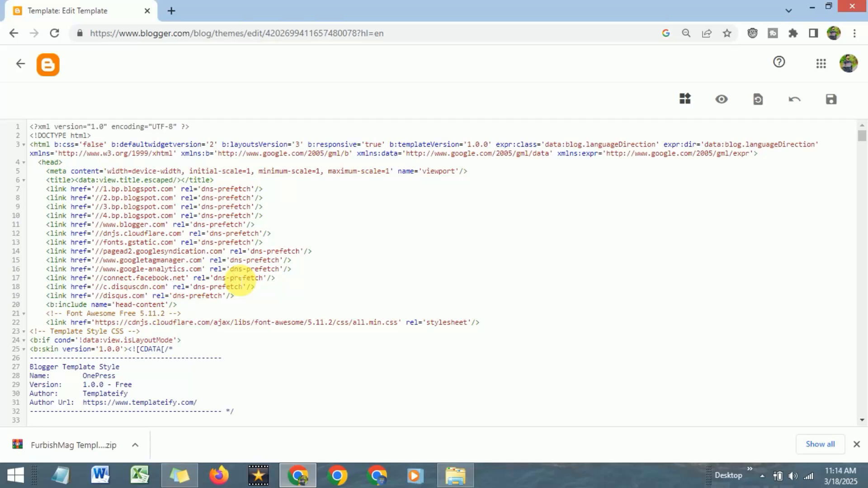
key("ctrl+a")
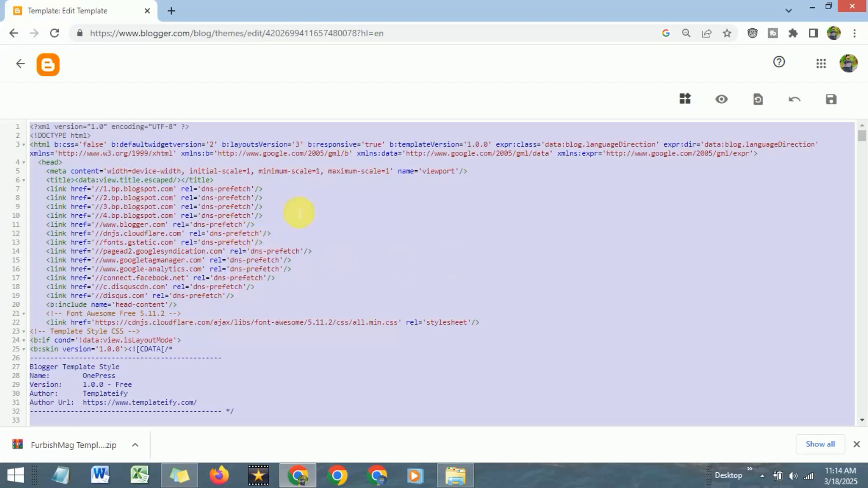
key("BackSpace")
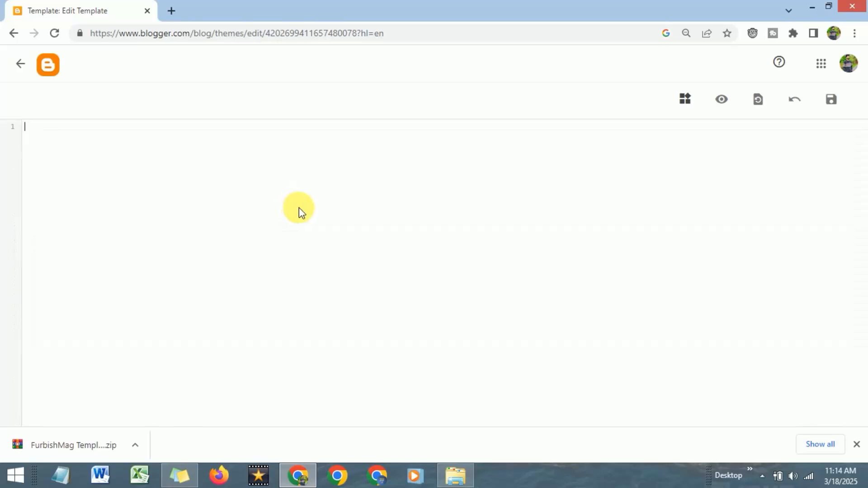
Switch to File Explorer and open the Furbish template XML file from the extracted FurbishMag Template folder in a maximized Notepad window.
left_click(455, 476)
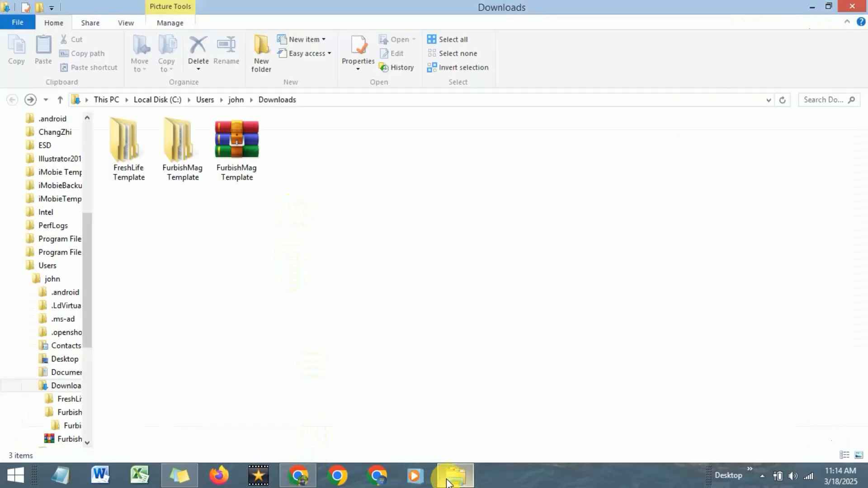
double_click(183, 161)
left_click(174, 137)
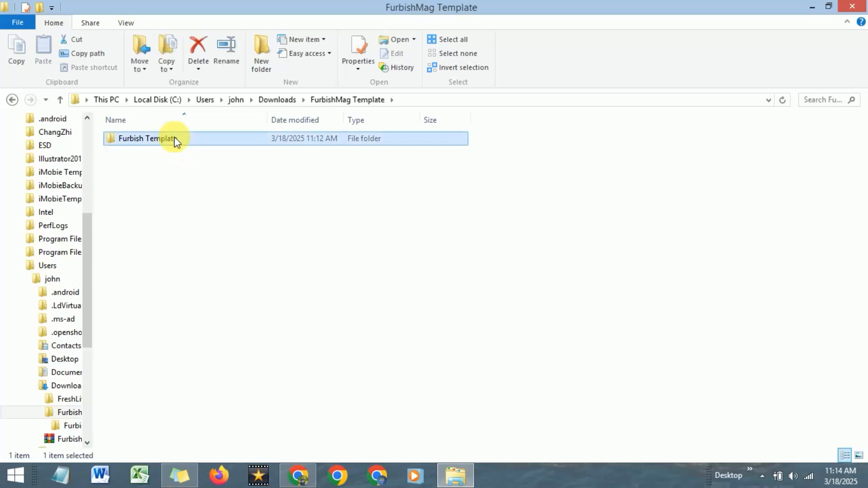
double_click(174, 137)
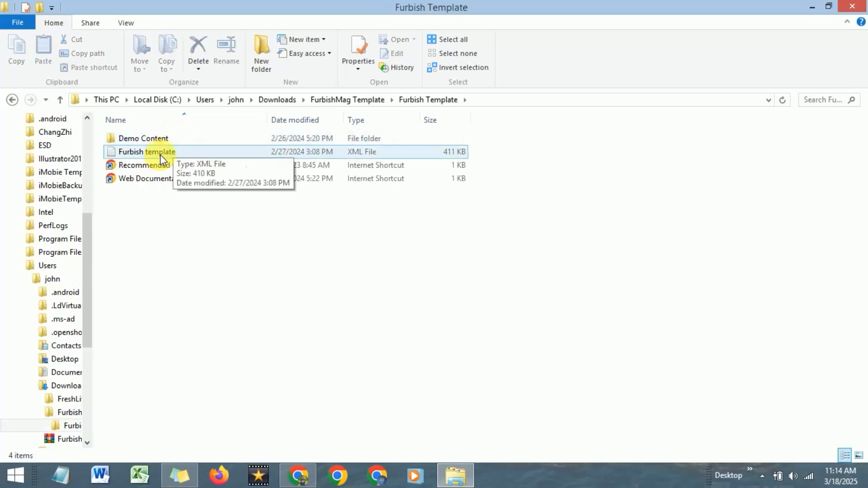
left_click(160, 155)
right_click(161, 154)
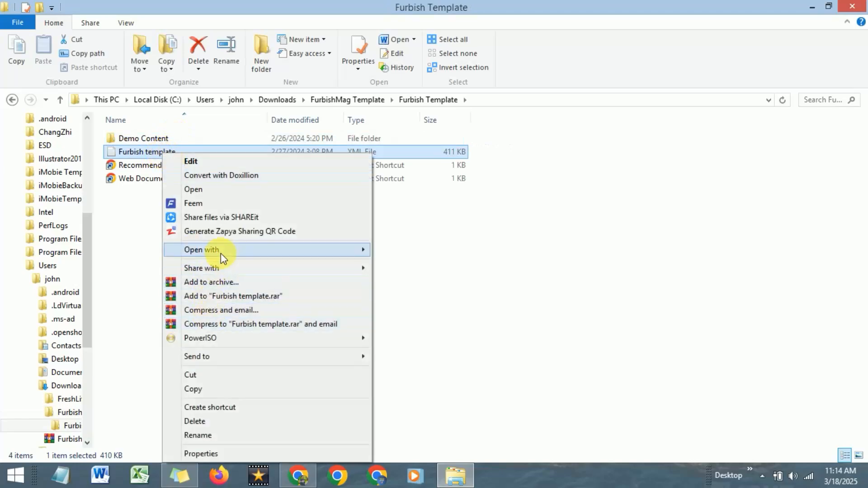
mouse_move(221, 252)
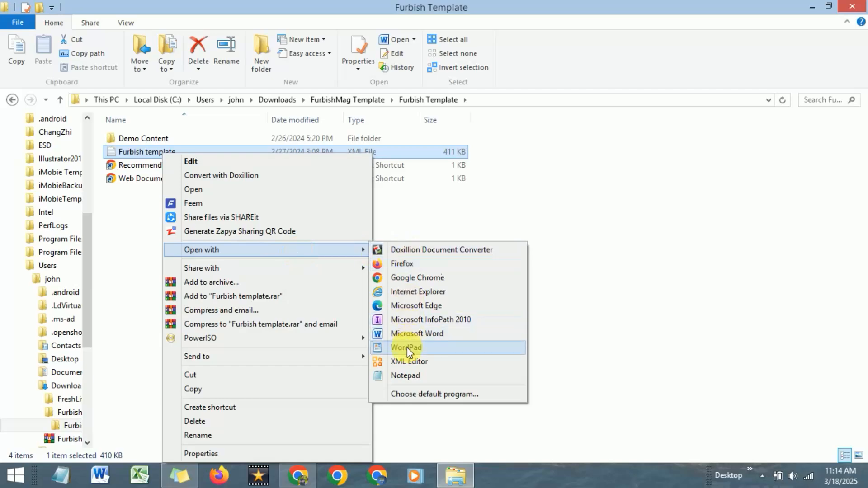
left_click(407, 376)
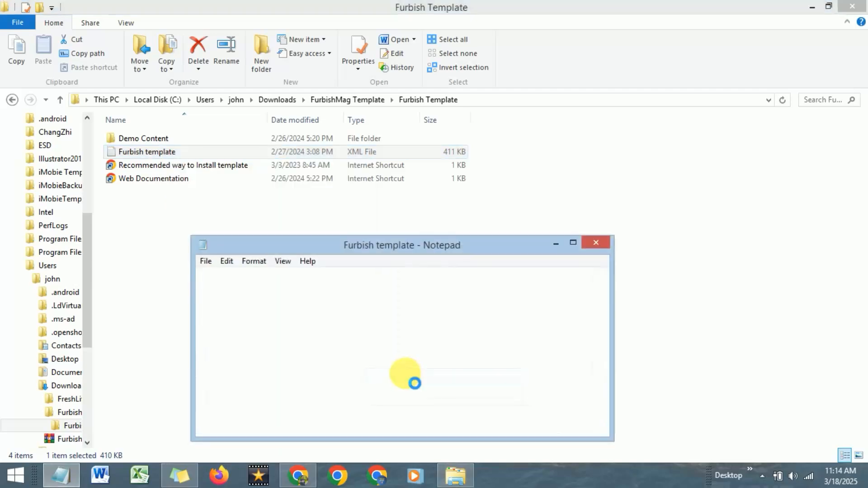
left_click(573, 244)
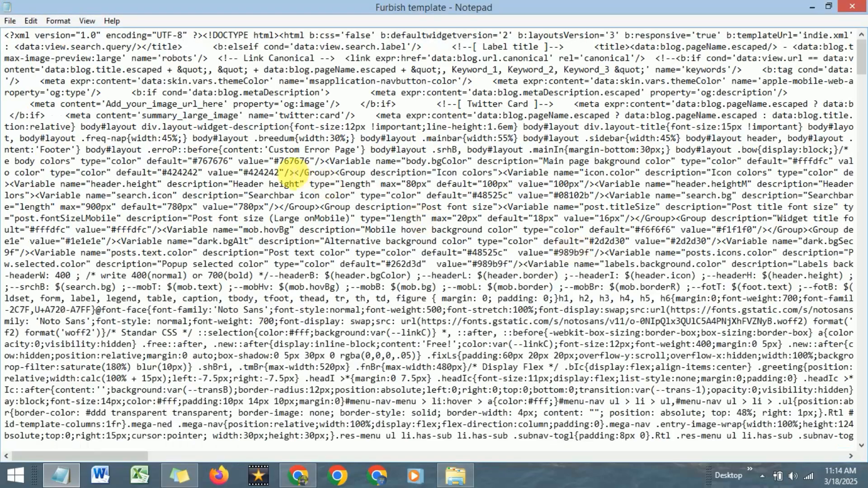
Copy the entire code of the Furbish template file.
left_click(287, 173)
key("ctrl+a")
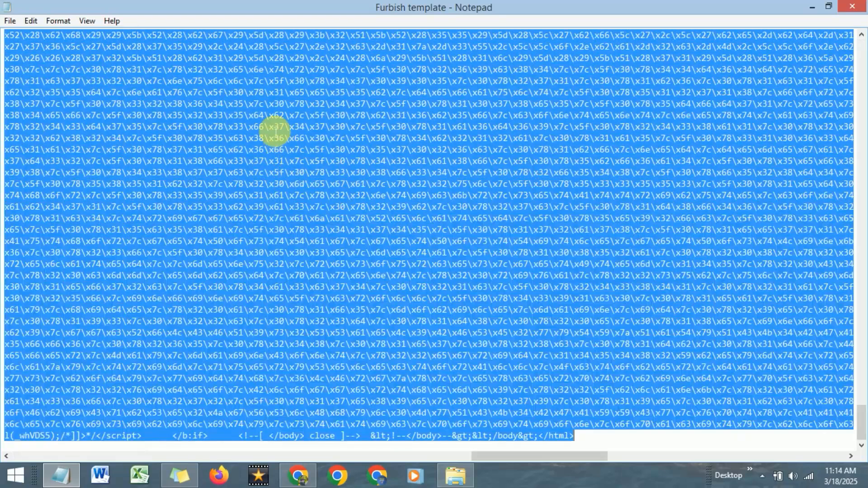
right_click(270, 128)
left_click(300, 167)
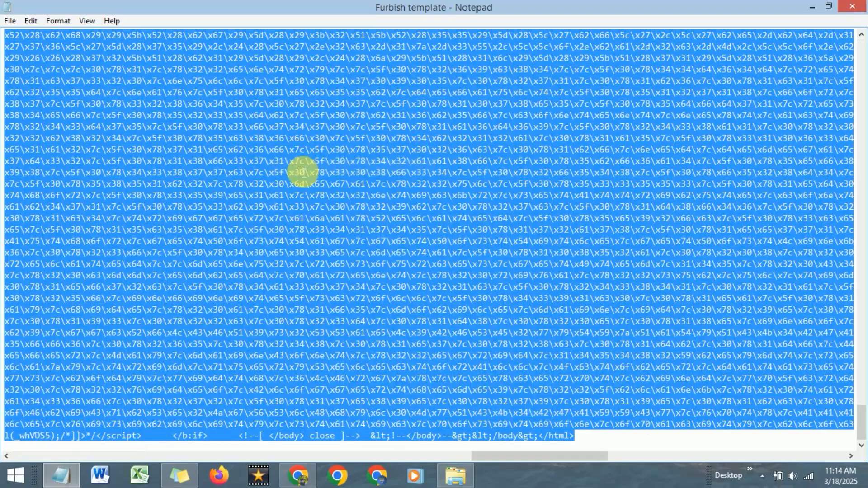
Switch back to Blogger in Chrome, paste the copied template code into the empty theme editor and return to the Theme page.
left_click(298, 476)
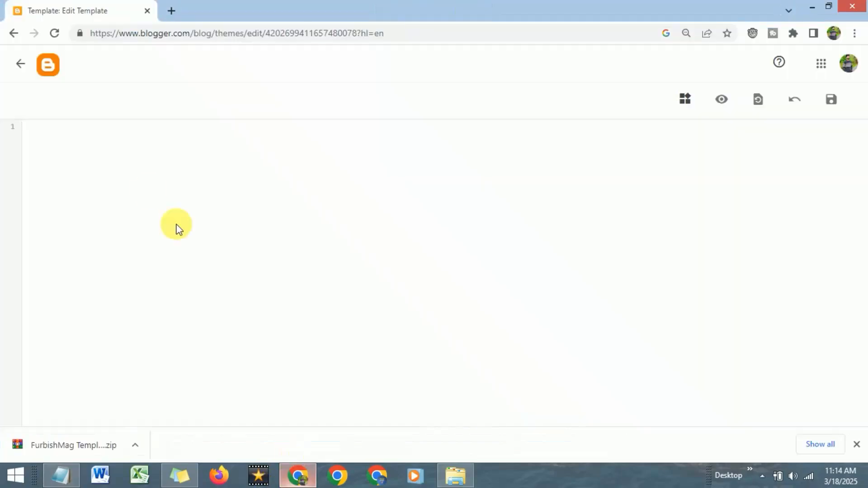
right_click(37, 129)
left_click(82, 207)
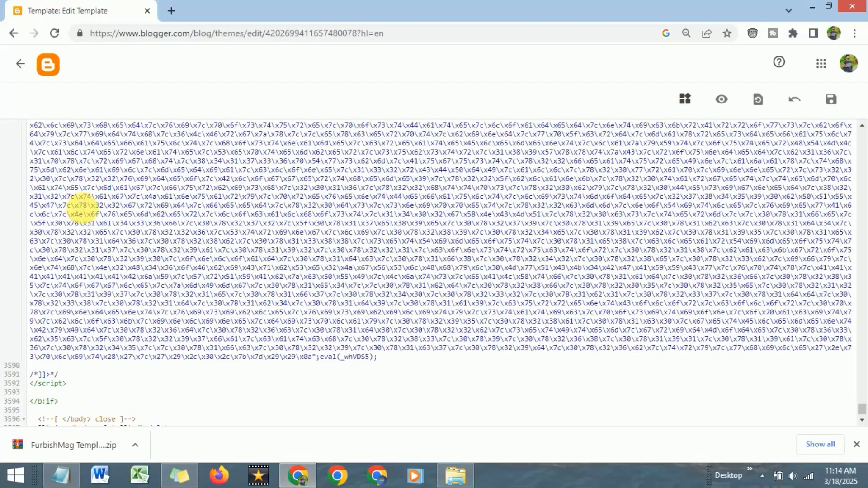
scroll(401, 246, "up", 4)
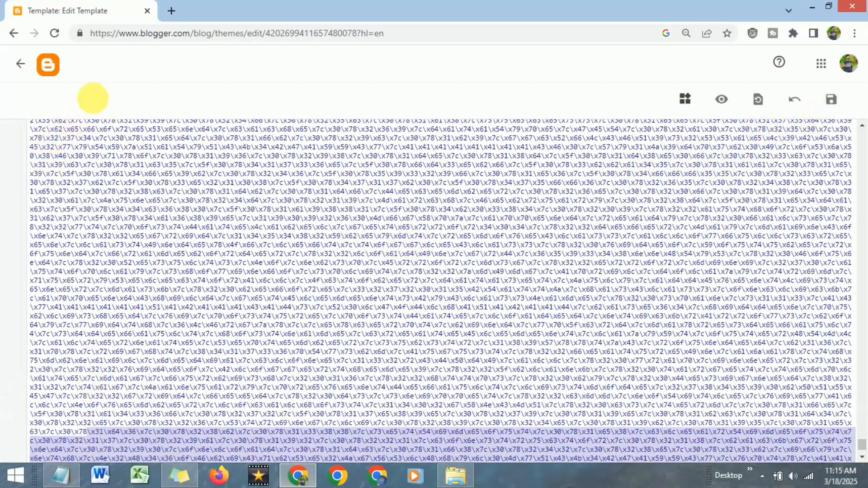
left_click(24, 65)
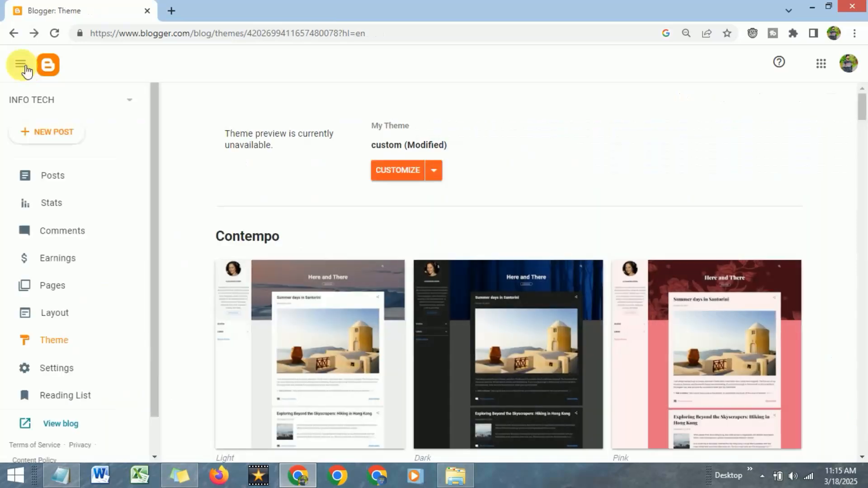
From the blog's settings, import the Upload Post Content - Shortcodes XML file located in the Furbish Template's Demo Content folder.
left_click(453, 477)
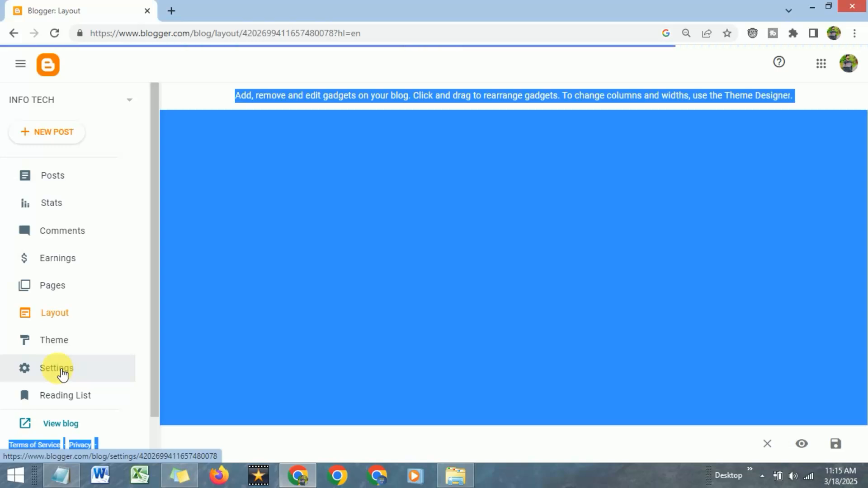
left_click(61, 371)
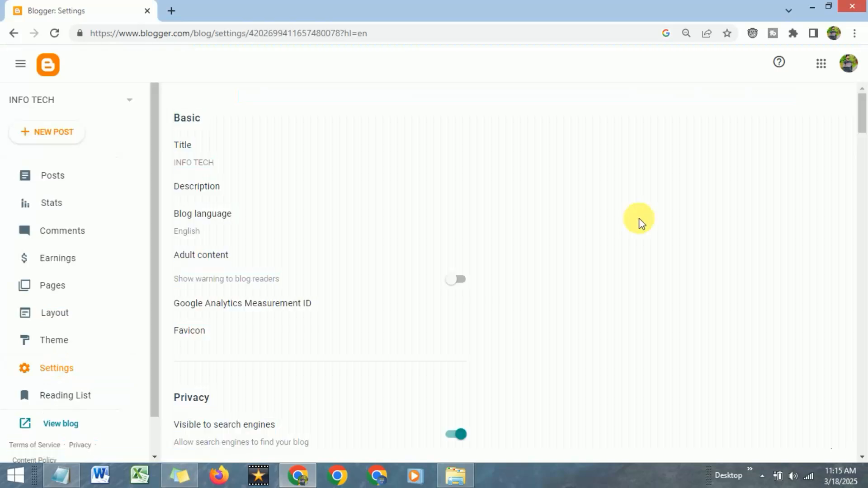
scroll(242, 238, "down", 12)
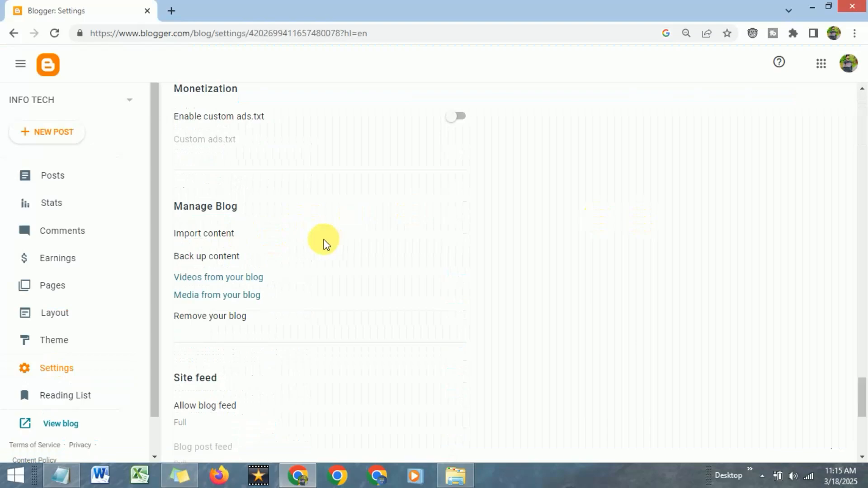
left_click(206, 236)
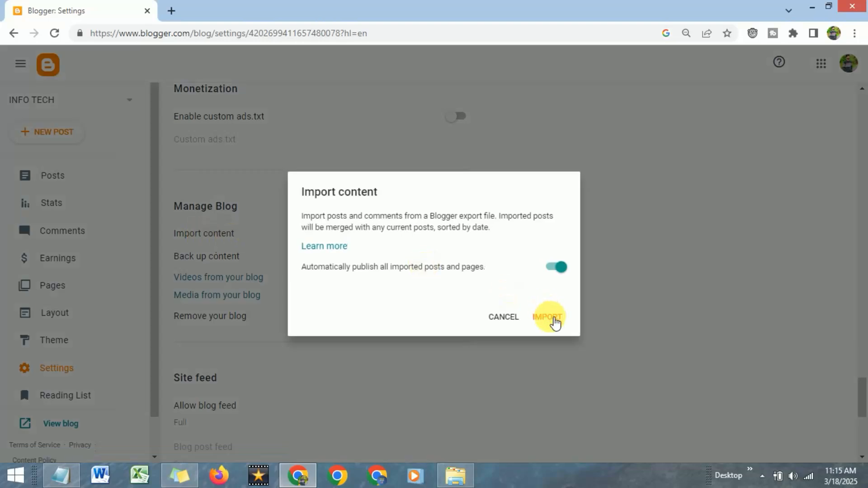
left_click(555, 323)
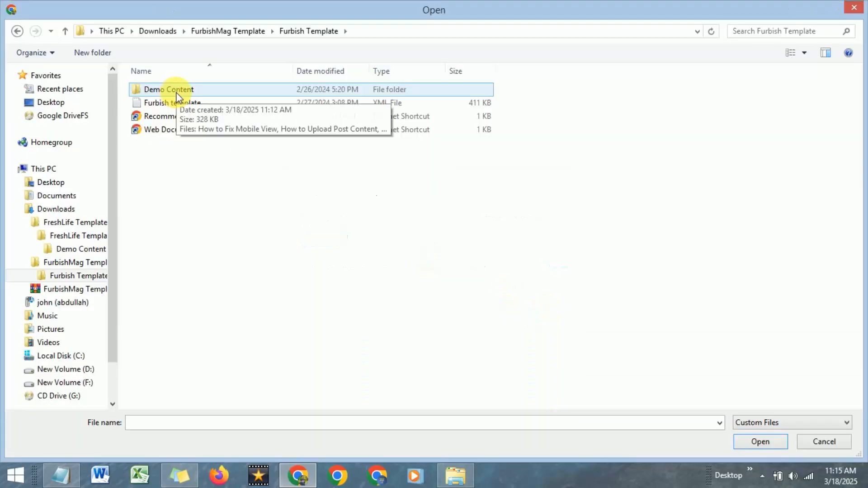
double_click(177, 92)
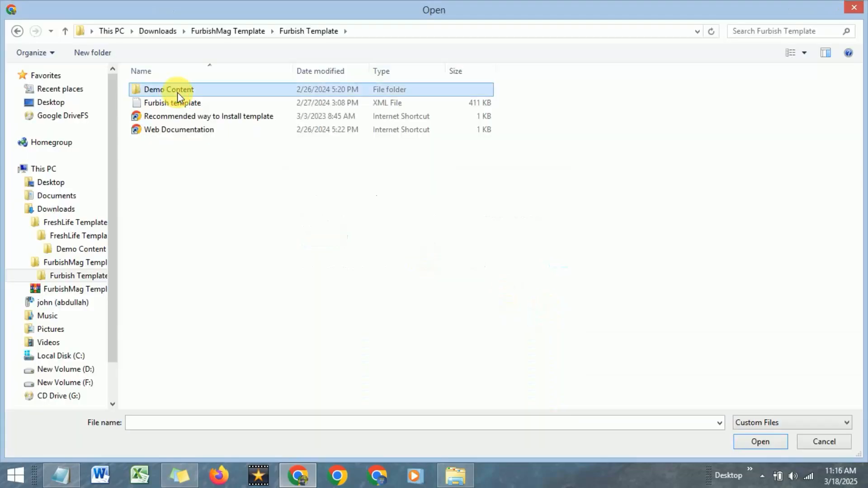
left_click(189, 118)
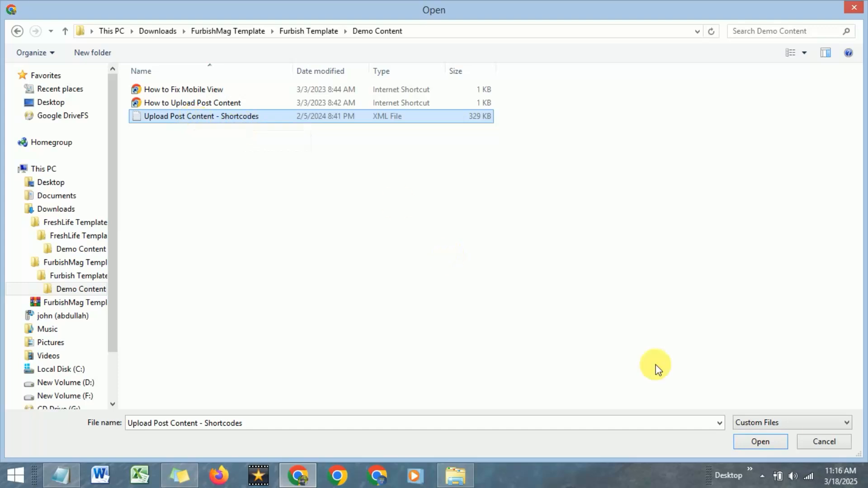
left_click(773, 443)
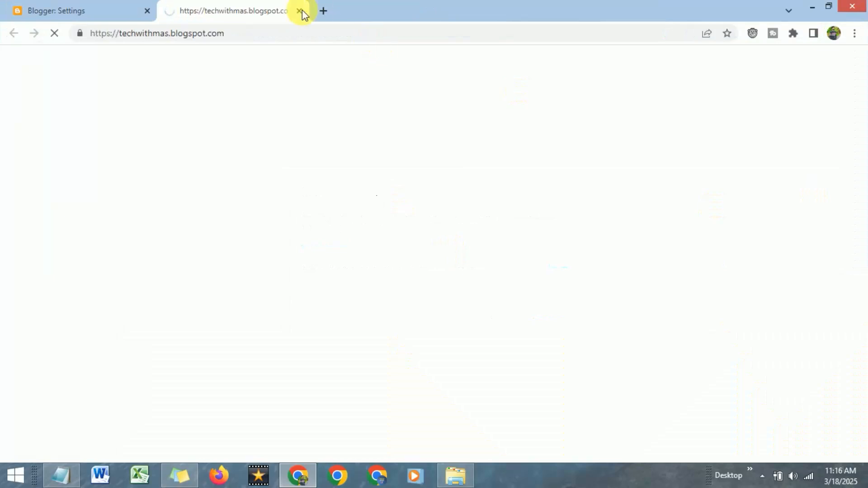
Close the loading blog page, reopen the live blog and examine the homepage's menus, featured posts and recent posts.
left_click(299, 12)
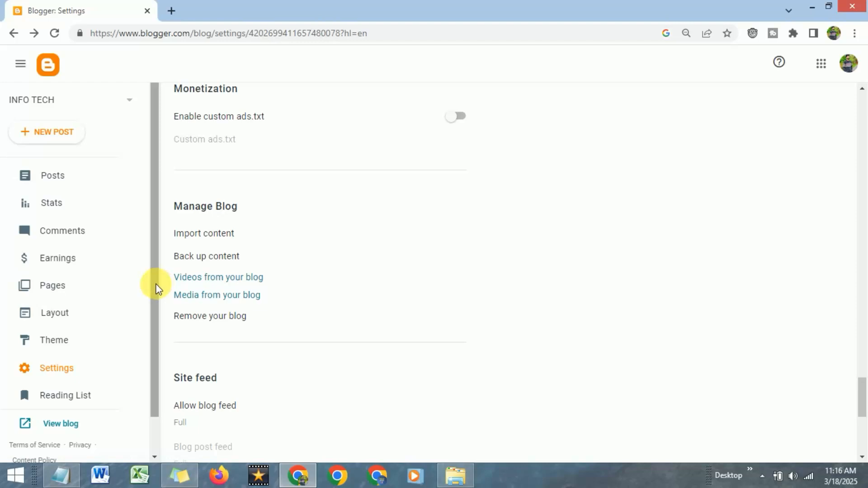
scroll(156, 289, "down", 2)
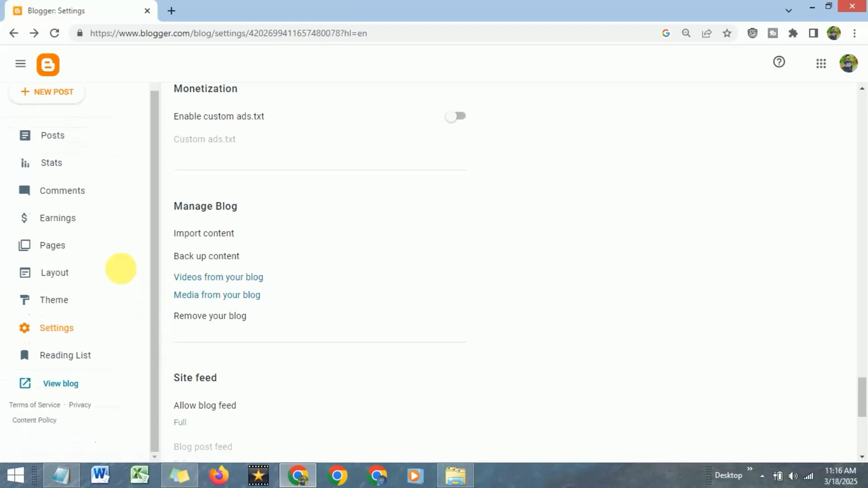
left_click(60, 384)
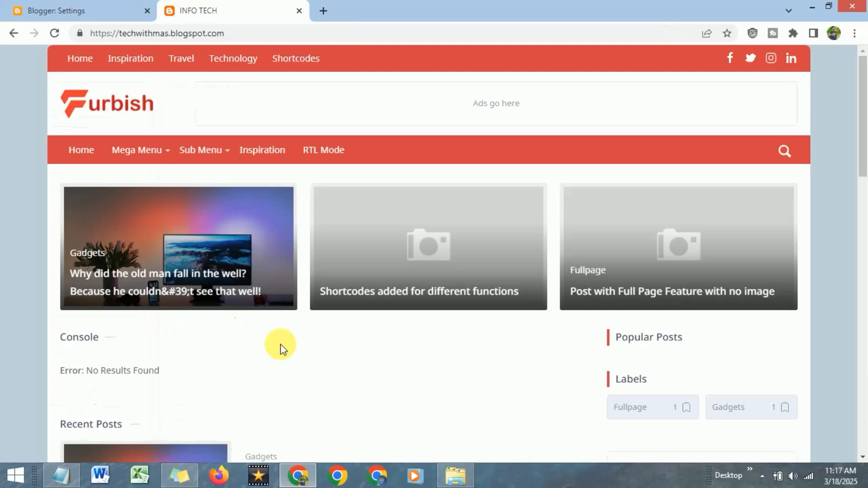
mouse_move(162, 153)
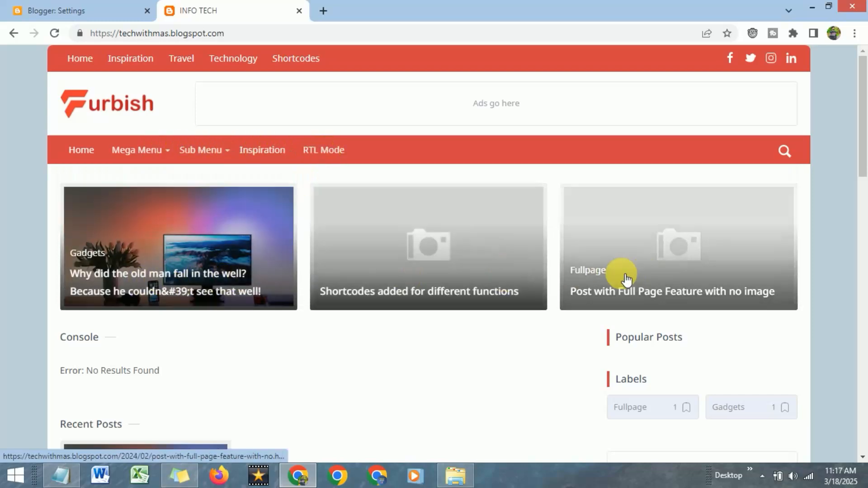
scroll(510, 279, "down", 4)
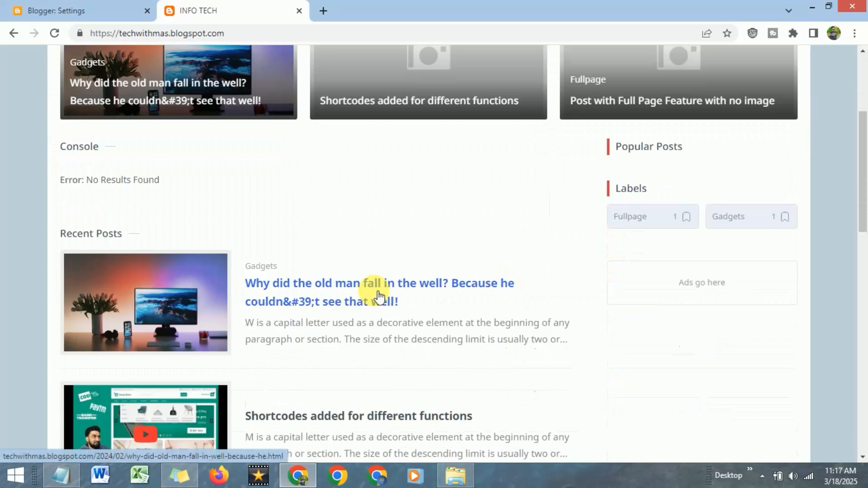
left_click(95, 5)
left_click(202, 7)
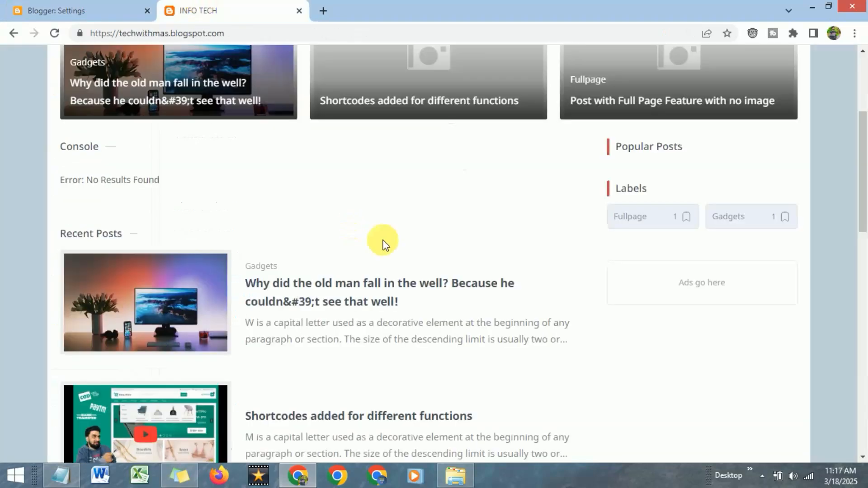
scroll(349, 202, "up", 4)
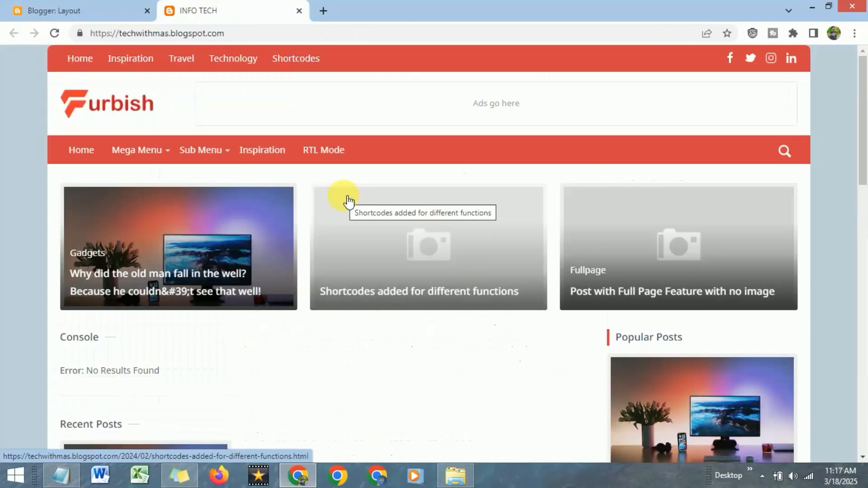